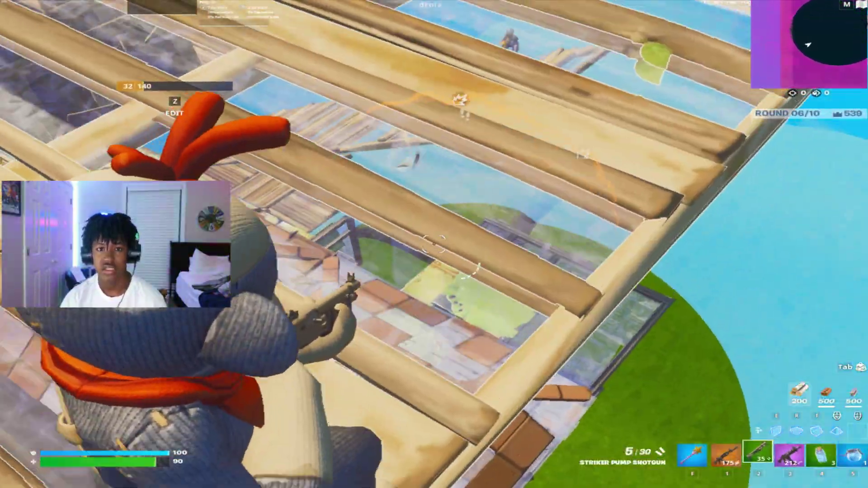
# Step: Place several wooden walls, ramps and floors around the character in the practice map
pyautogui.press('2')
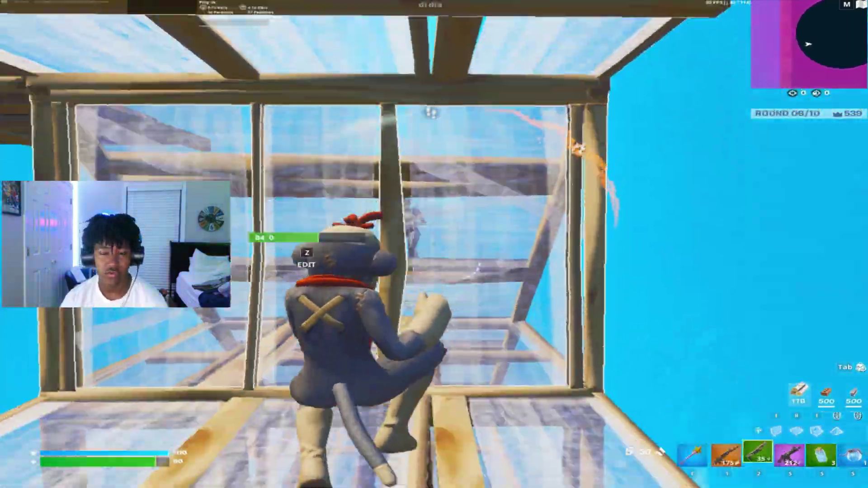
pyautogui.press('w')
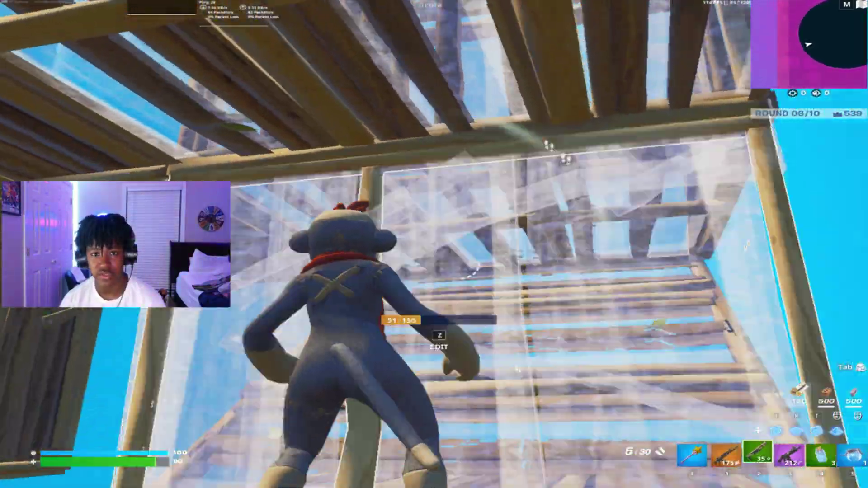
pyautogui.press('q')
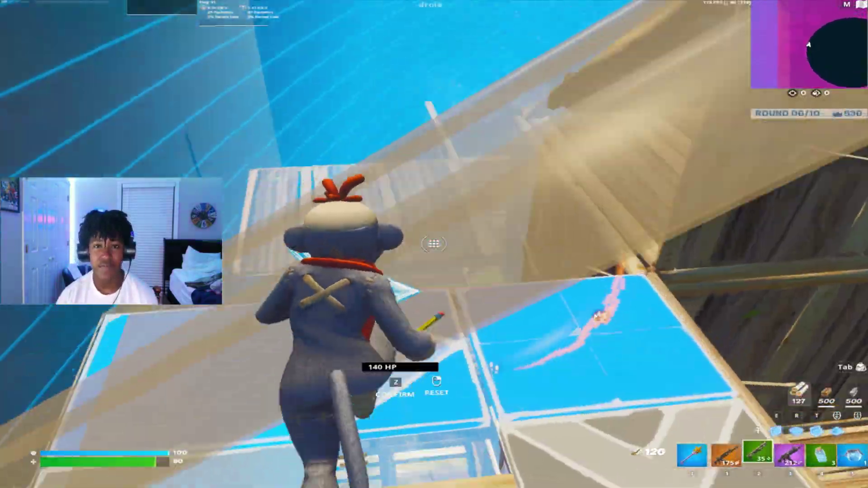
pyautogui.click(434, 244)
pyautogui.click(434, 245)
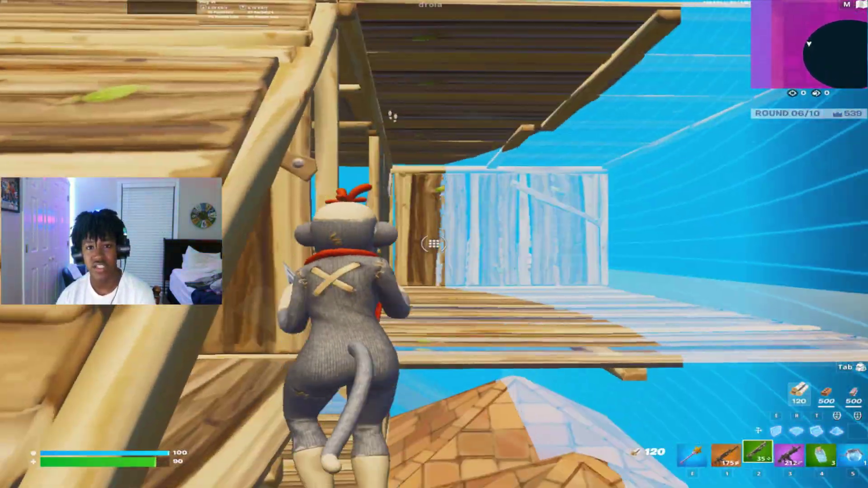
pyautogui.press('2')
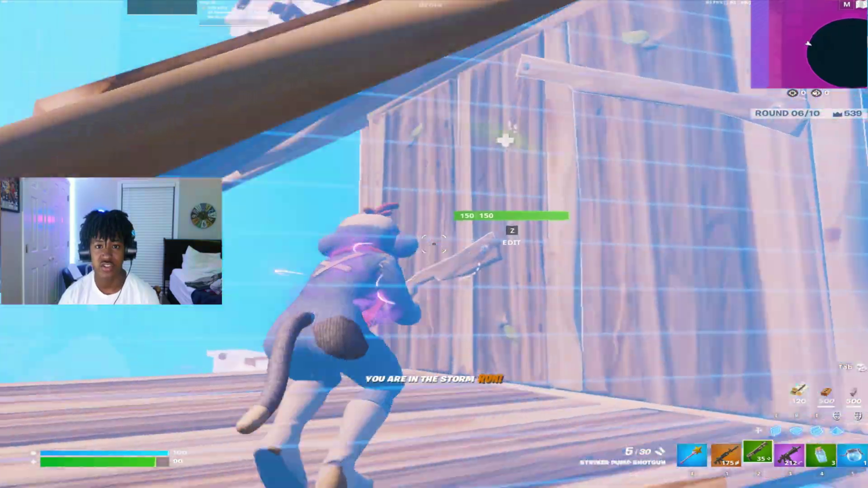
pyautogui.press('q')
pyautogui.click(435, 244)
pyautogui.click(434, 244)
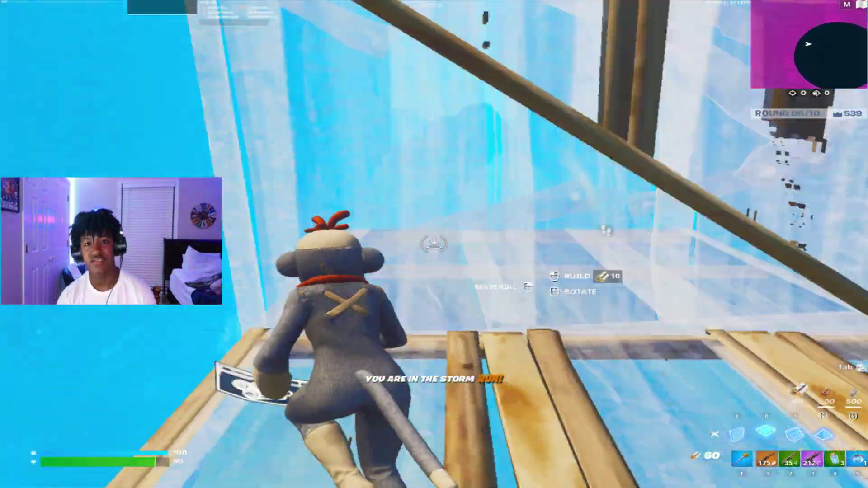
pyautogui.click(434, 244)
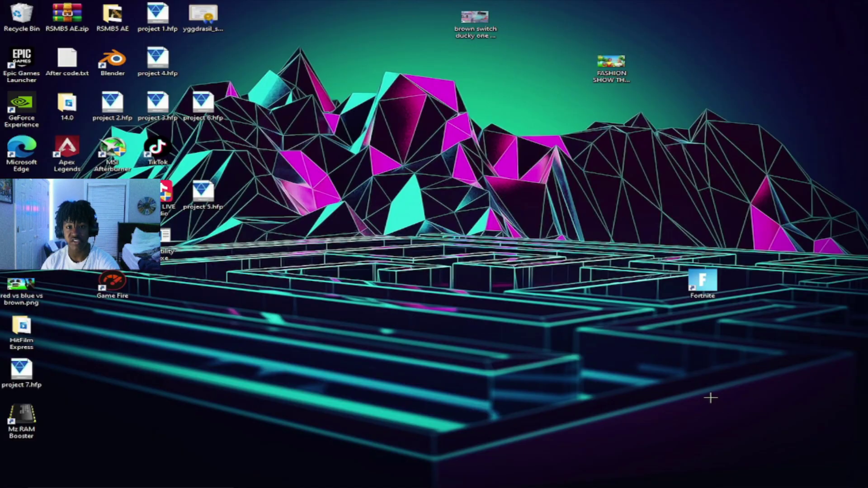
# Step: Run %localappdata% from the Windows Run dialog to open the AppData Local folder
pyautogui.rightClick(10, 480)
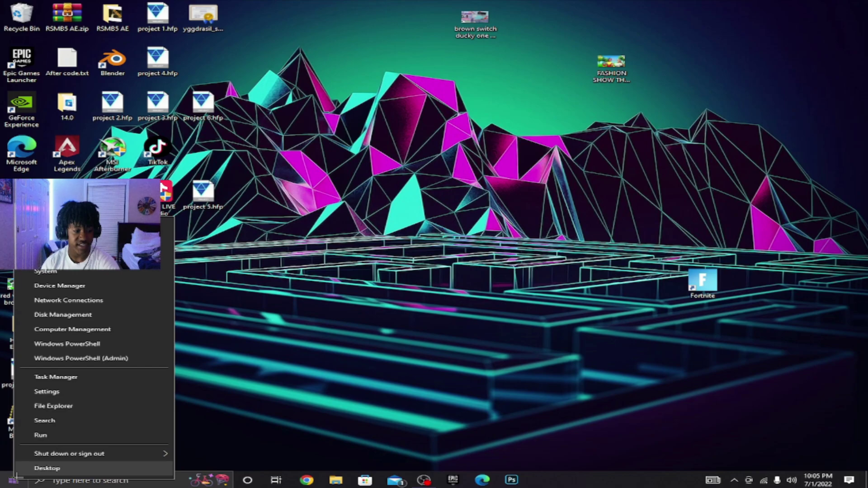
pyautogui.click(78, 433)
pyautogui.press('BackSpace')
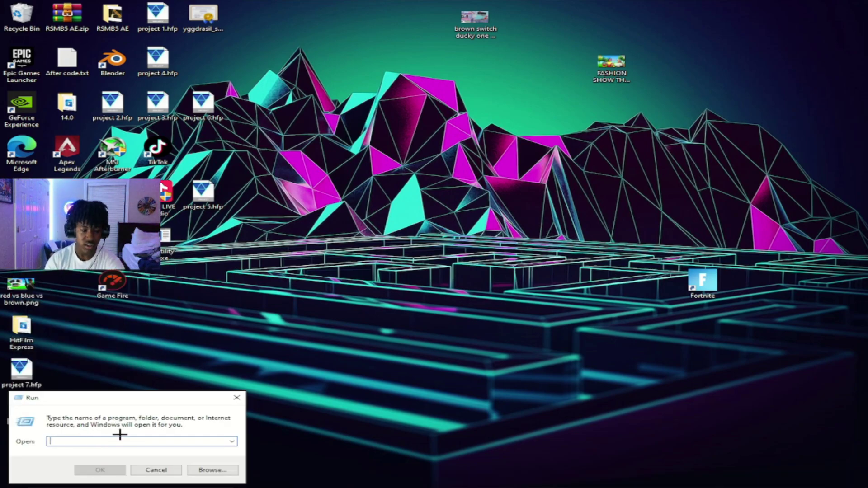
pyautogui.write('%l')
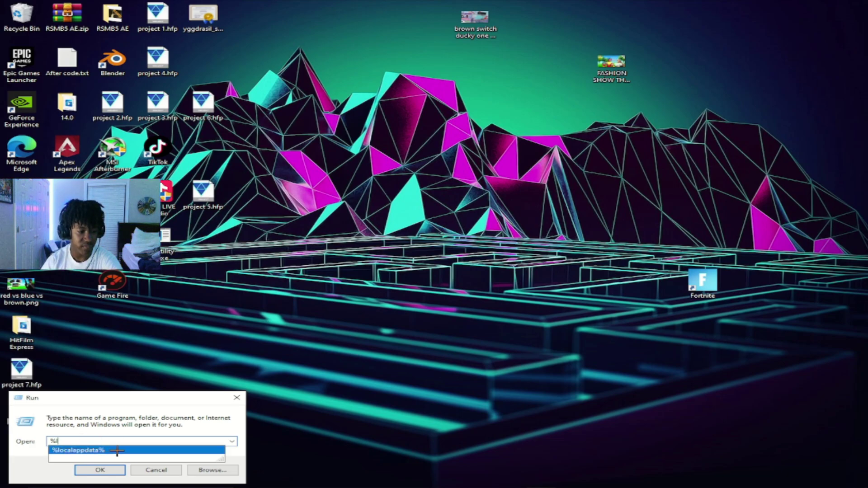
pyautogui.write('oclal')
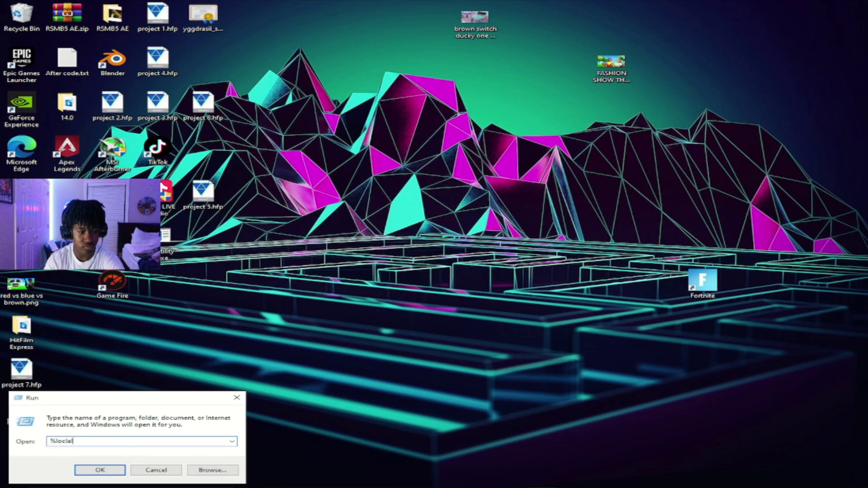
pyautogui.press('BackSpace')
pyautogui.press('BackSpace')
pyautogui.press('BackSpace')
pyautogui.write('alapp')
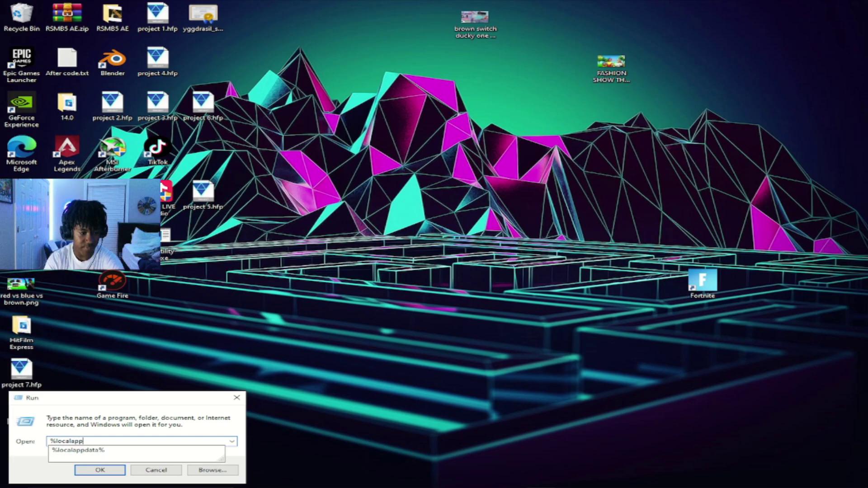
pyautogui.write('data')
pyautogui.click(132, 449)
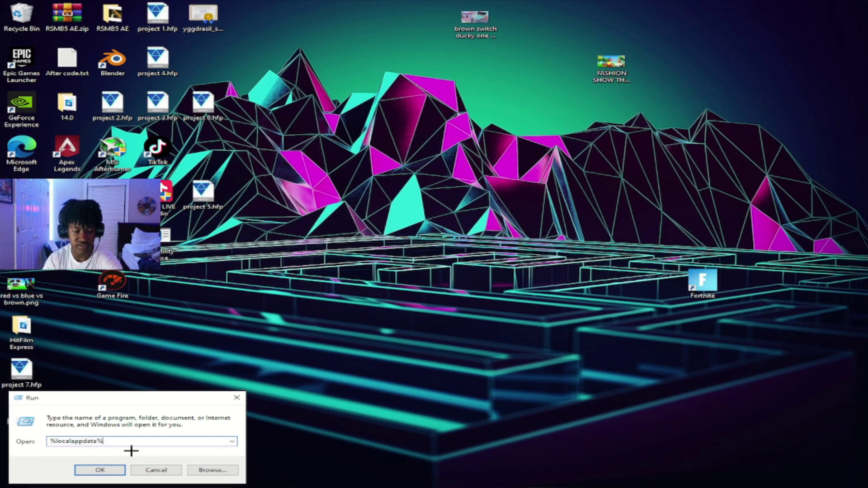
# Step: Browse to the FortniteGame\Saved\Config\WindowsClient folder in File Explorer
pyautogui.click(110, 467)
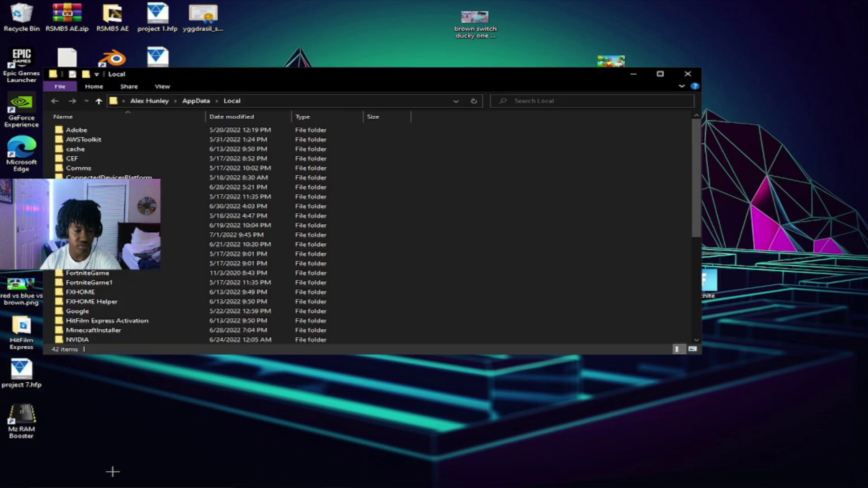
pyautogui.scroll(-1, 150, 188)
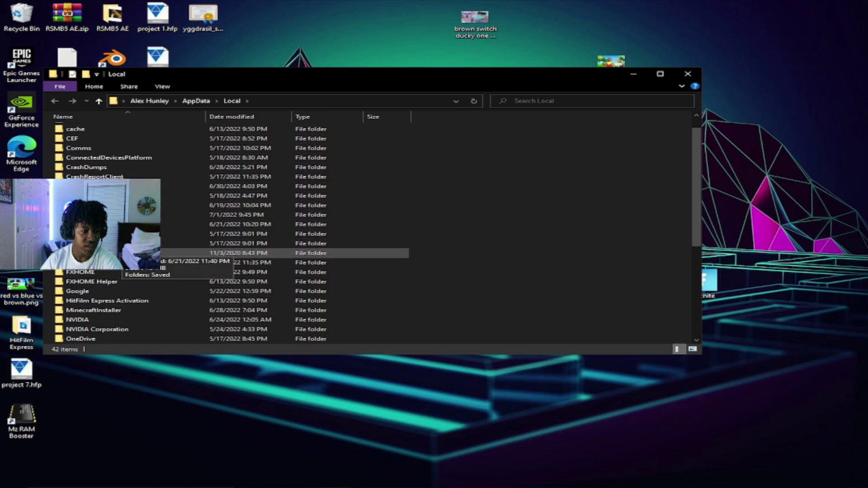
pyautogui.click(158, 253)
pyautogui.doubleClick(158, 253)
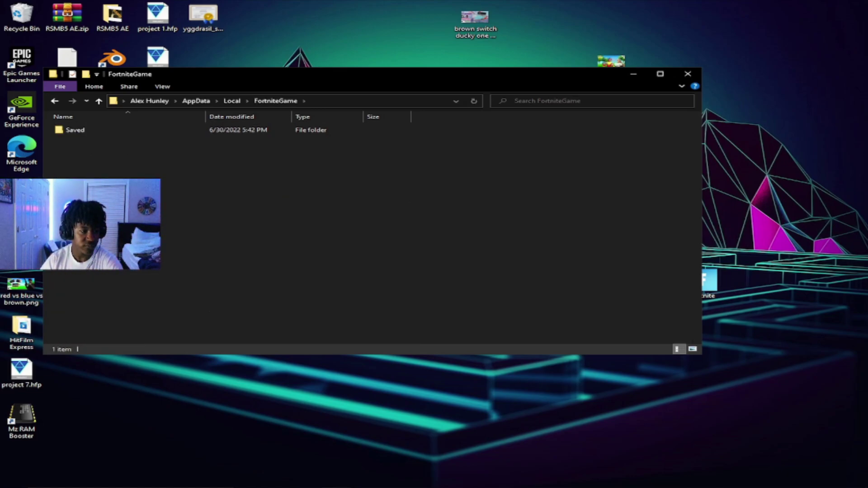
pyautogui.doubleClick(97, 129)
pyautogui.doubleClick(91, 140)
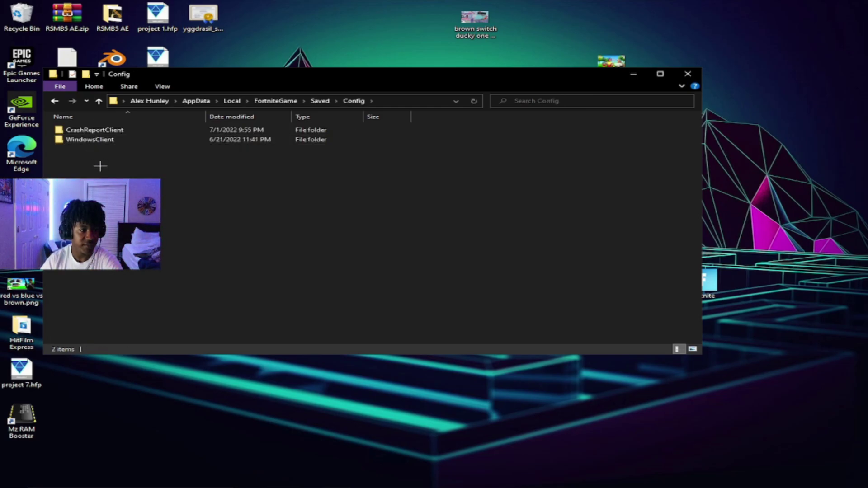
pyautogui.doubleClick(146, 141)
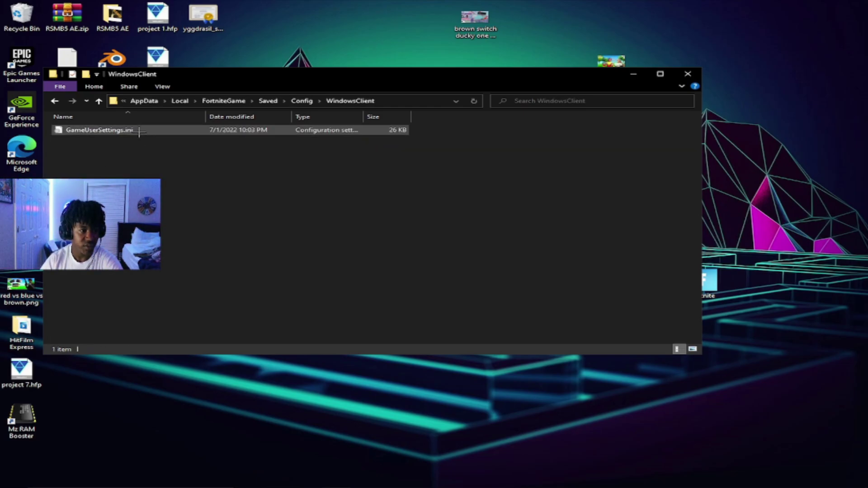
# Step: Make GameUserSettings.ini read-only through its Properties
pyautogui.click(139, 131)
pyautogui.rightClick(140, 131)
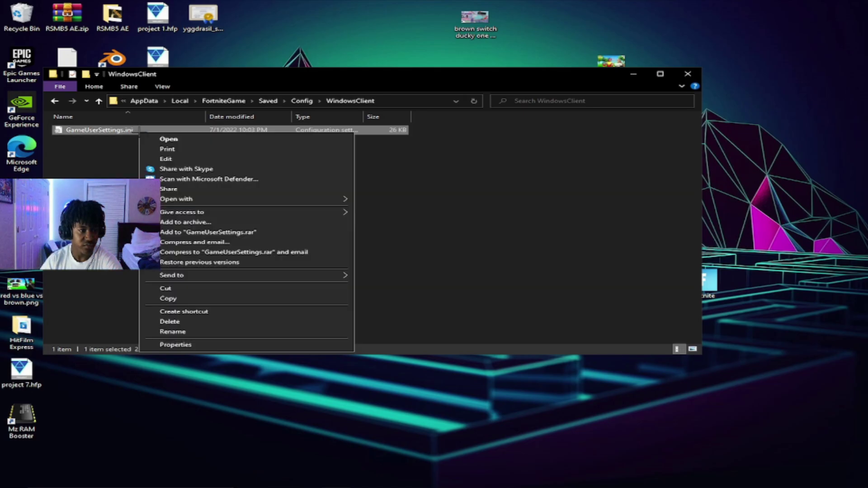
pyautogui.click(190, 345)
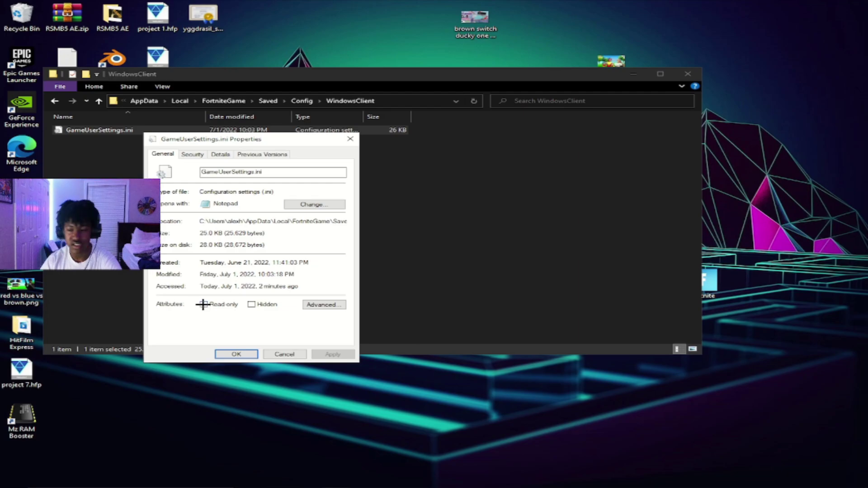
pyautogui.click(203, 304)
pyautogui.click(242, 354)
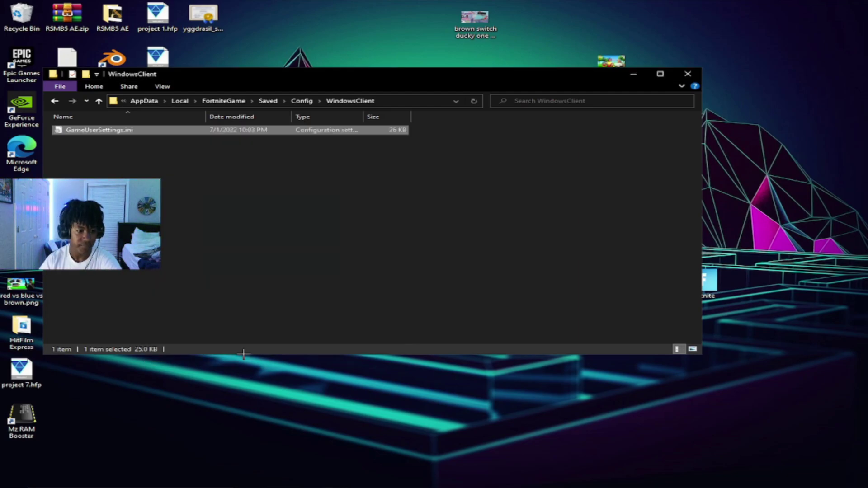
# Step: Open GameUserSettings.ini in Notepad and scroll down to the ResolutionSizeX and ResolutionSizeY lines
pyautogui.press('Return')
pyautogui.moveTo(345, 130); pyautogui.dragTo(238, 67)
pyautogui.scroll(-9, 163, 188)
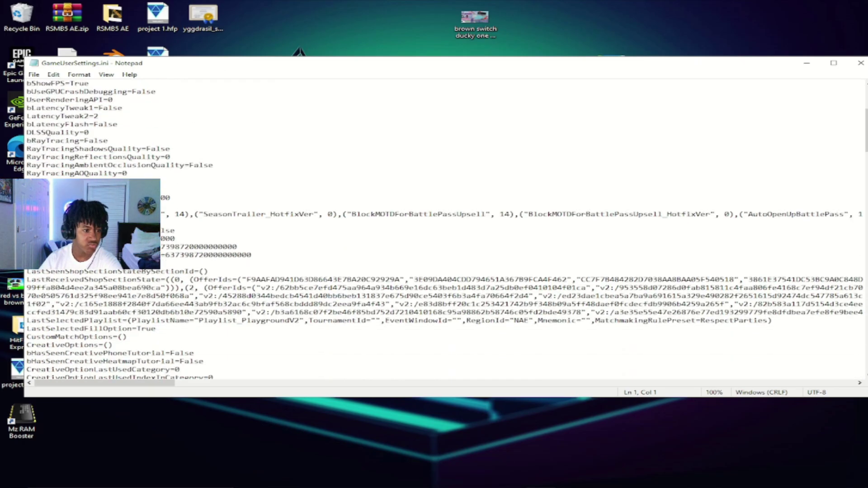
pyautogui.scroll(-9, 163, 188)
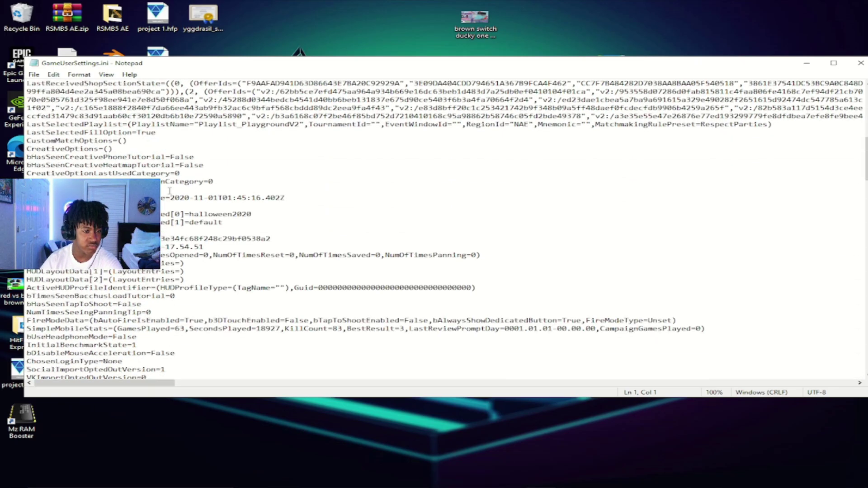
pyautogui.scroll(-9, 170, 192)
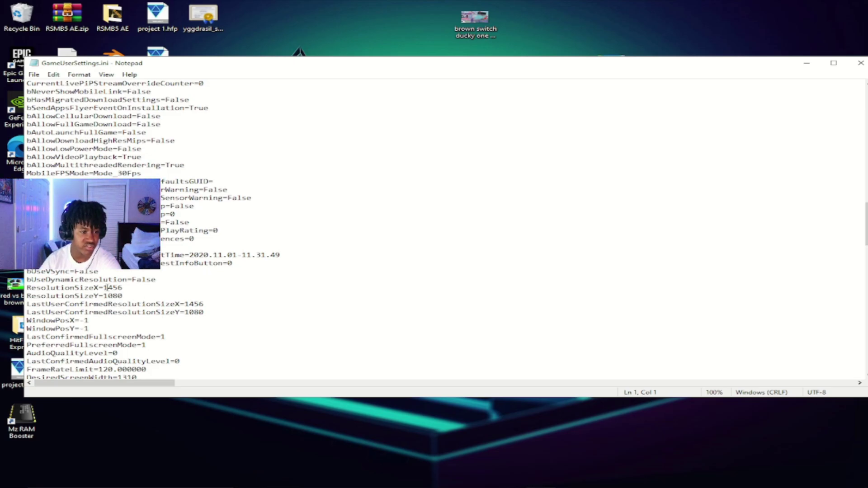
# Step: Set ResolutionSizeX/Y and LastUserConfirmedResolutionSizeX/Y to 1456 and 1080, then save the file
pyautogui.click(104, 288)
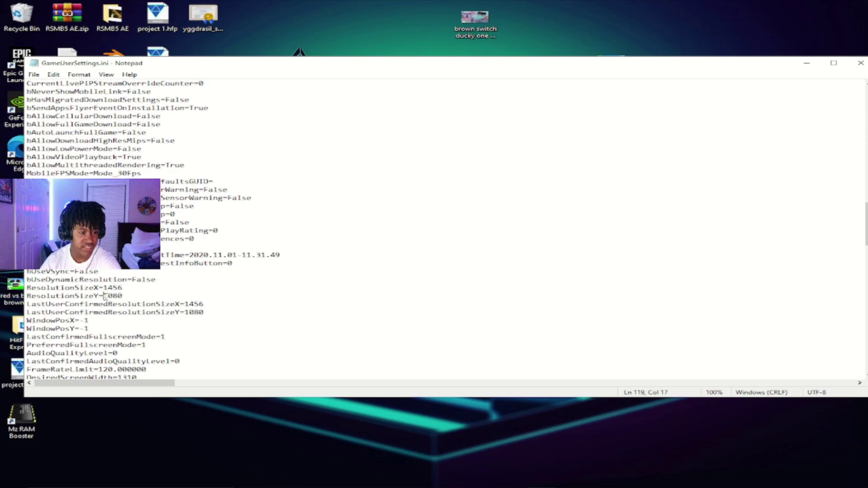
pyautogui.moveTo(119, 298); pyautogui.dragTo(204, 291)
pyautogui.scroll(-1, 187, 304)
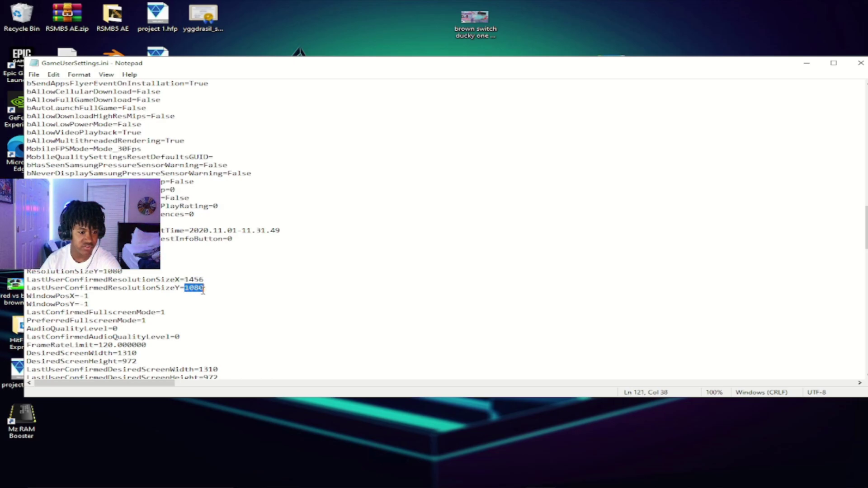
pyautogui.click(236, 292)
pyautogui.scroll(-2, 250, 292)
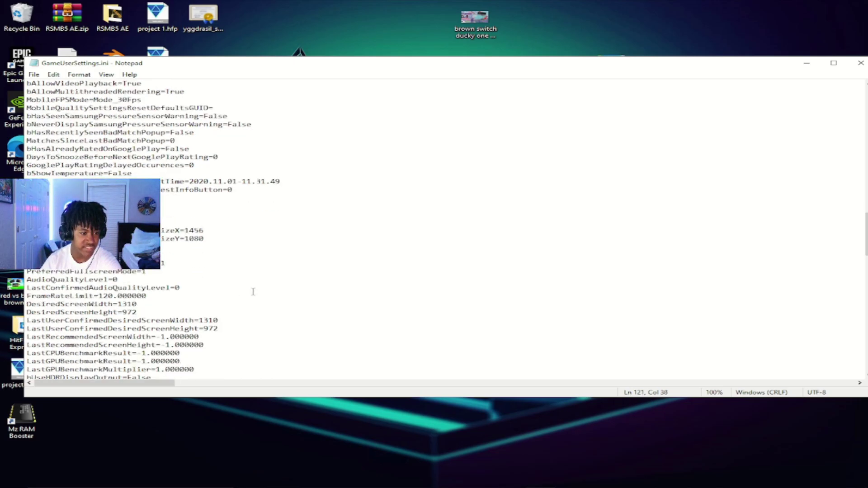
pyautogui.scroll(-6, 253, 292)
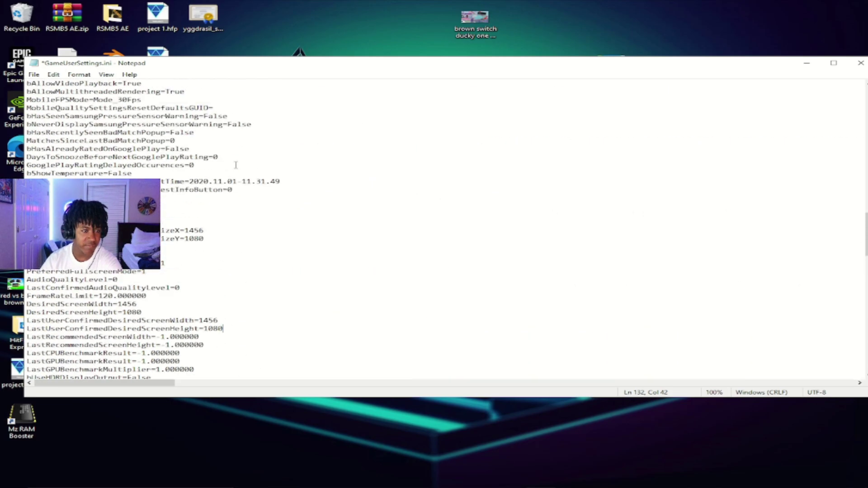
pyautogui.scroll(10, 235, 165)
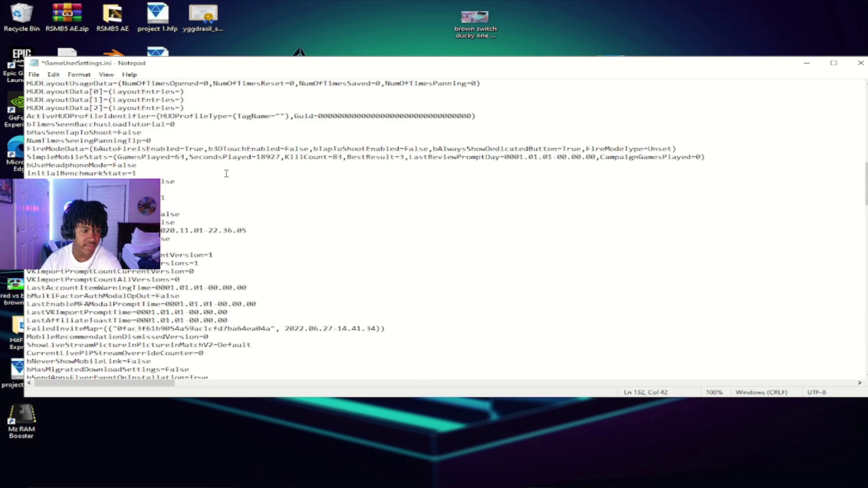
pyautogui.scroll(4, 223, 173)
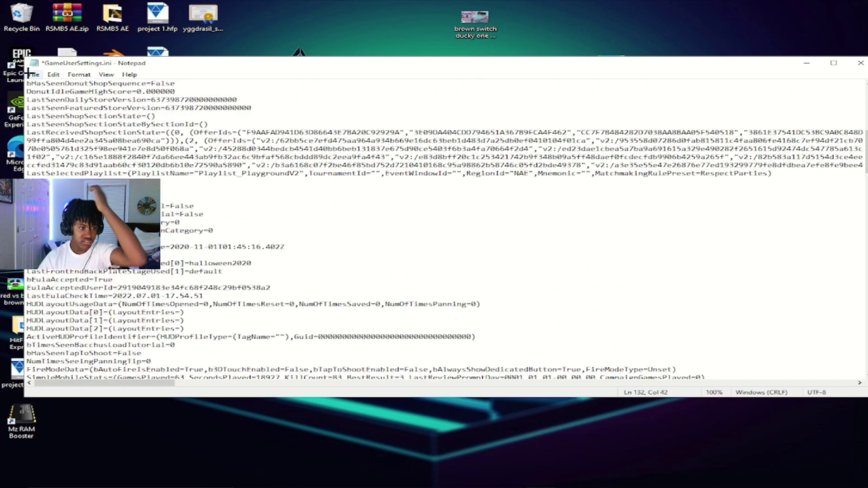
pyautogui.click(33, 74)
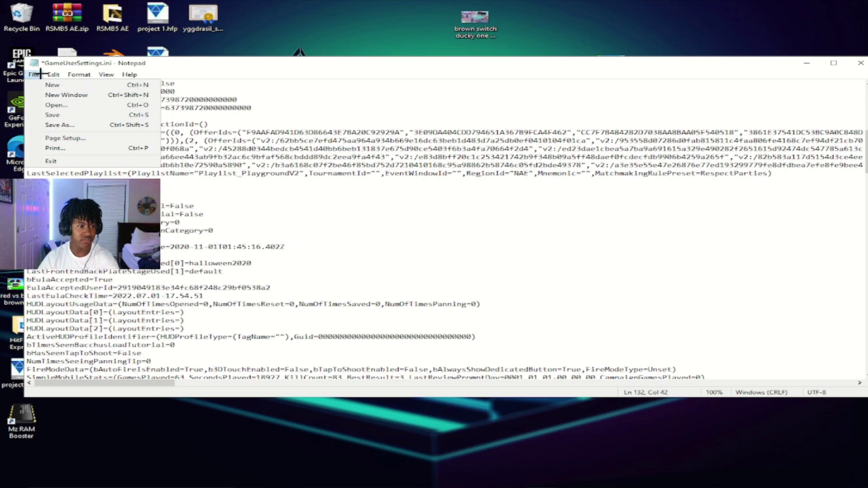
pyautogui.click(62, 115)
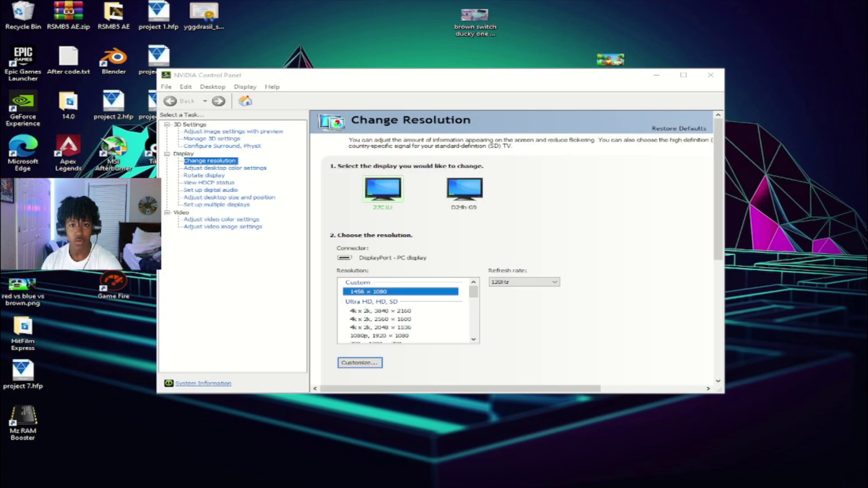
# Step: Create a 1456 × 1080 custom resolution at 120Hz and select it under Change Resolution
pyautogui.click(210, 161)
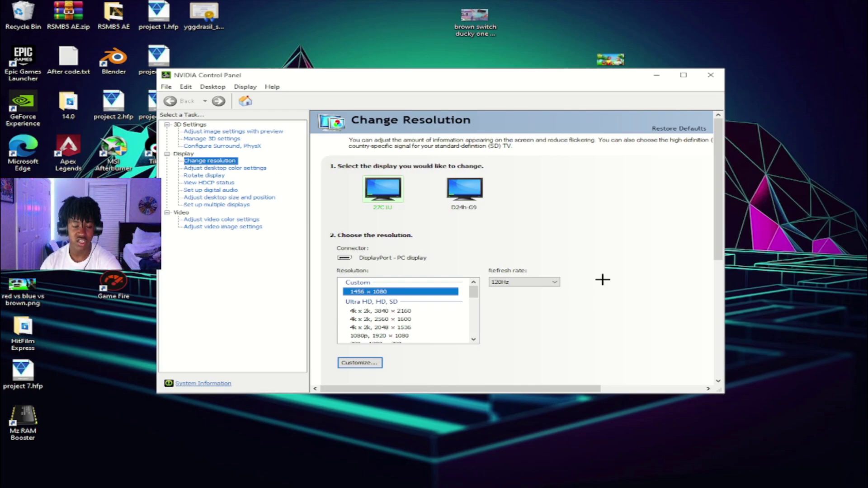
pyautogui.click(359, 362)
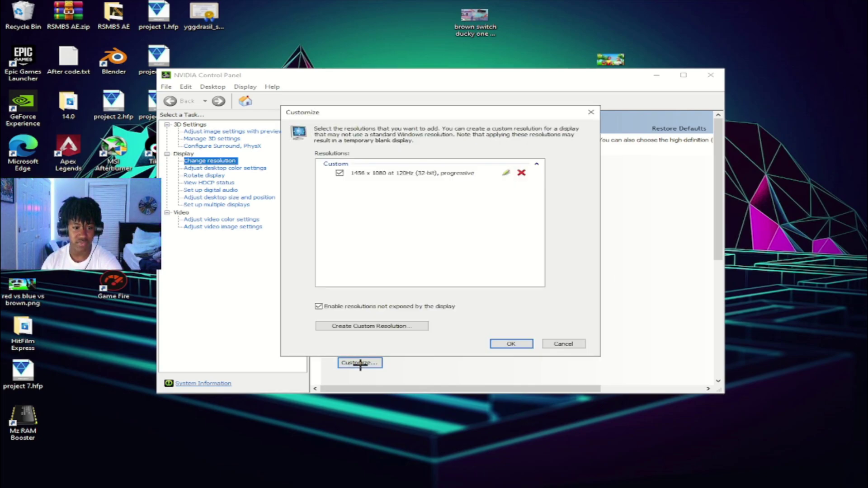
pyautogui.click(372, 326)
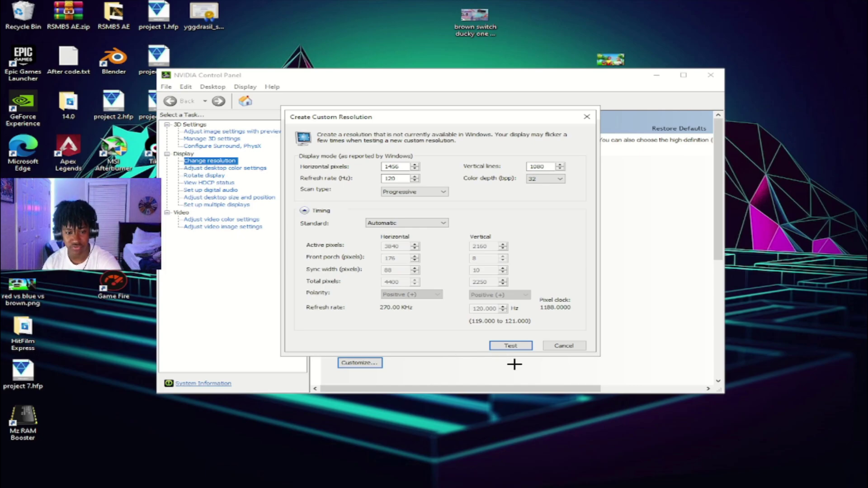
pyautogui.click(563, 347)
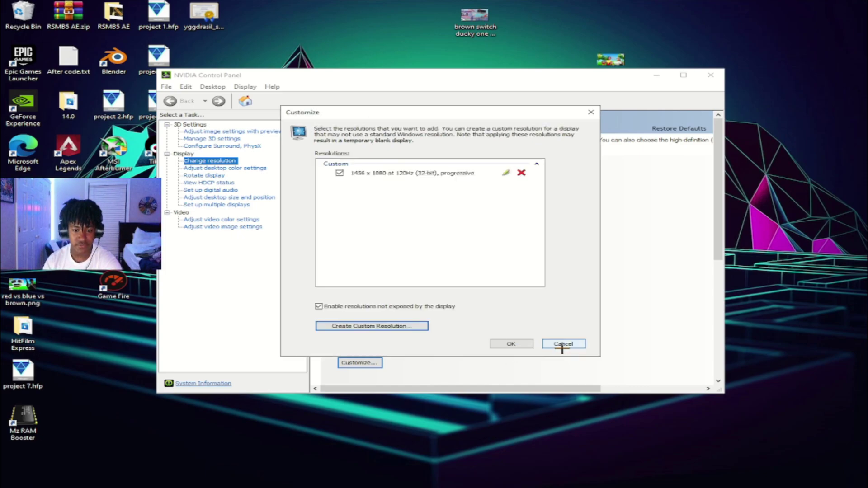
pyautogui.click(563, 345)
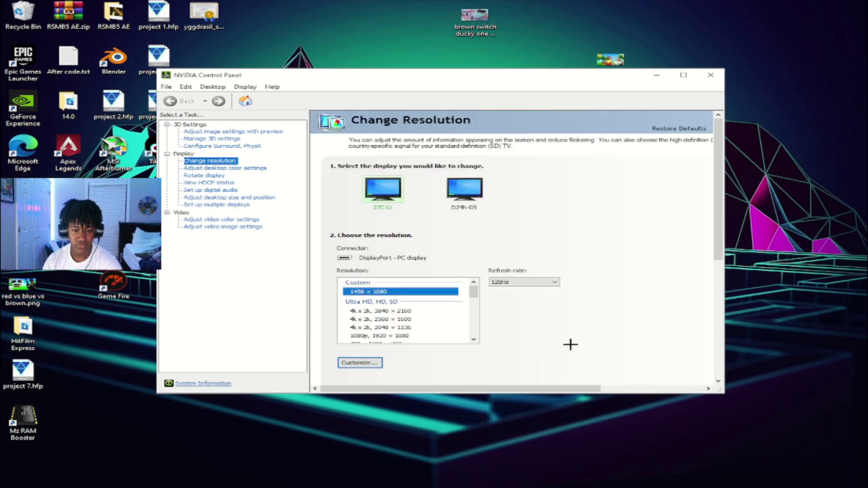
# Step: Apply full-screen scaling that overrides games, then close NVIDIA Control Panel
pyautogui.click(209, 199)
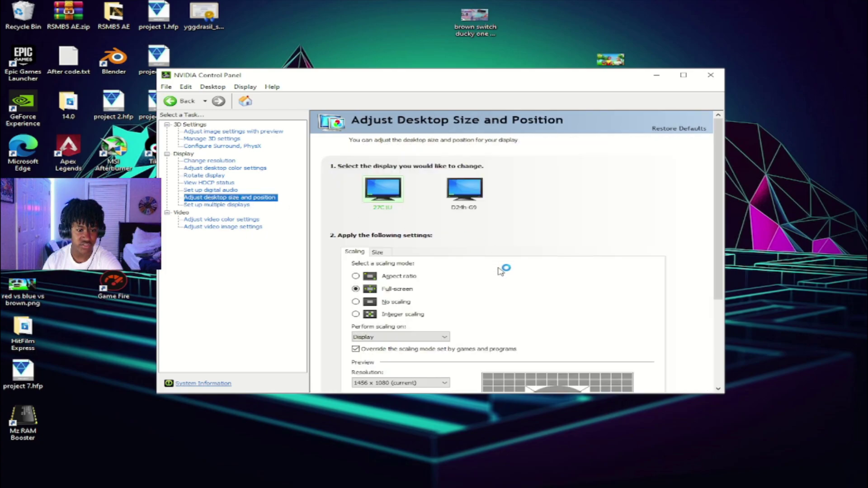
pyautogui.scroll(-1, 475, 297)
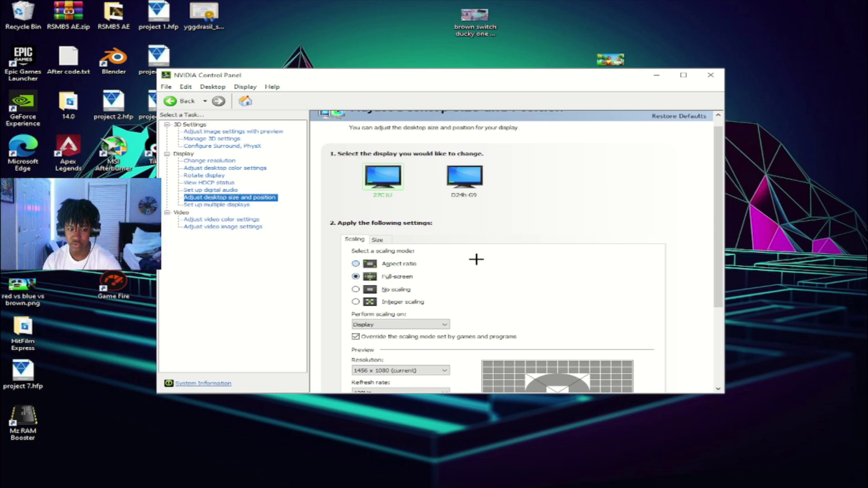
pyautogui.click(712, 75)
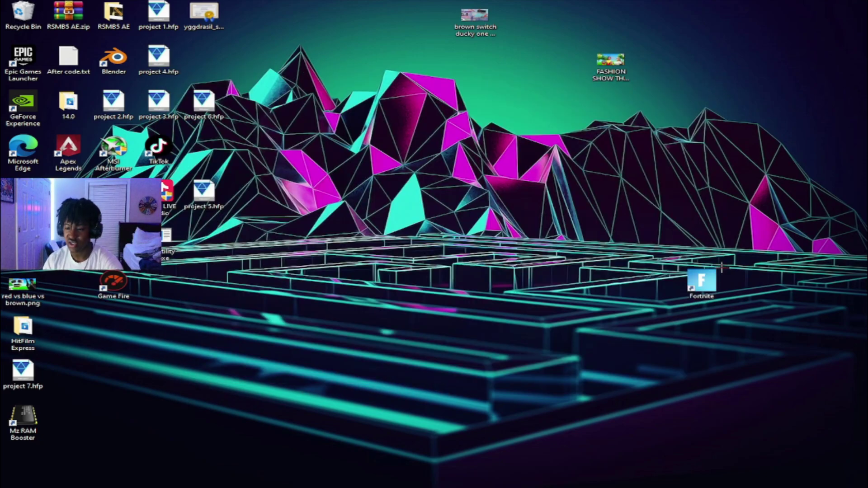